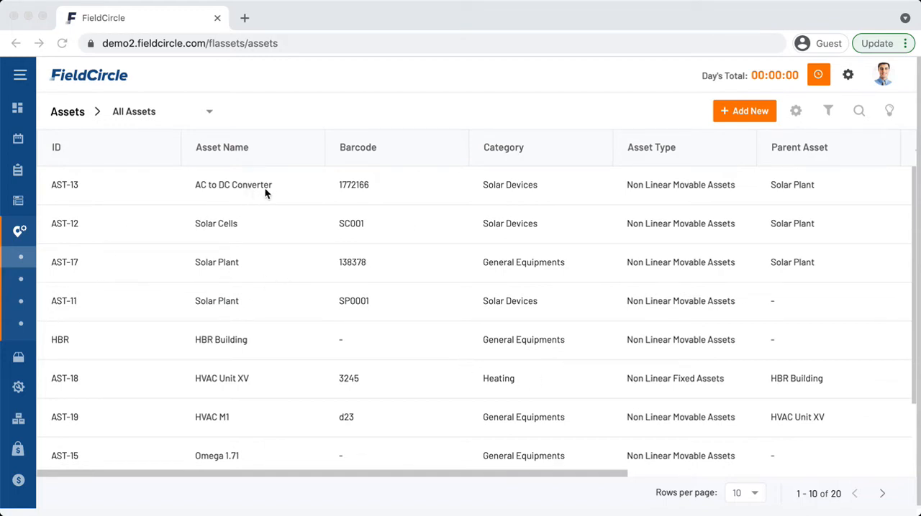
- Open the AC to DC Converter asset's agreement and review its coverage, contract and assignment details
{"action": "left_click", "coordinate": [283, 184]}
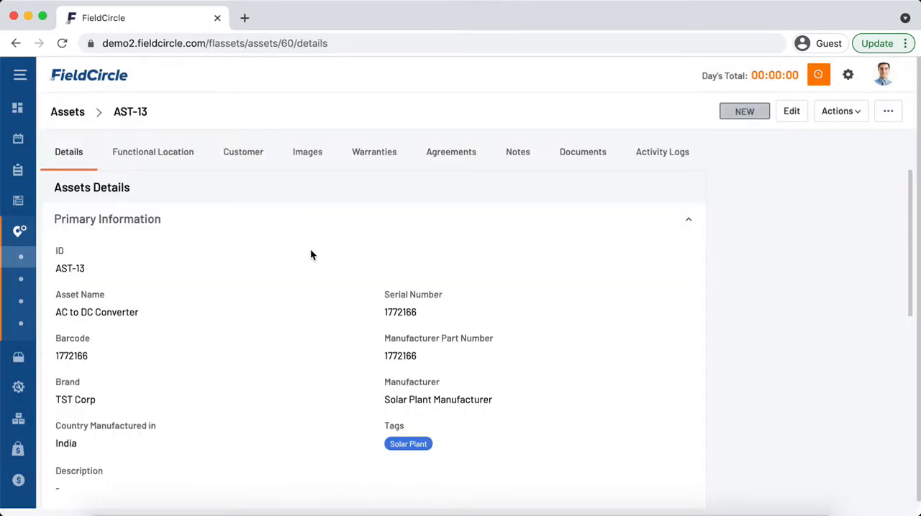
{"action": "left_click", "coordinate": [455, 153]}
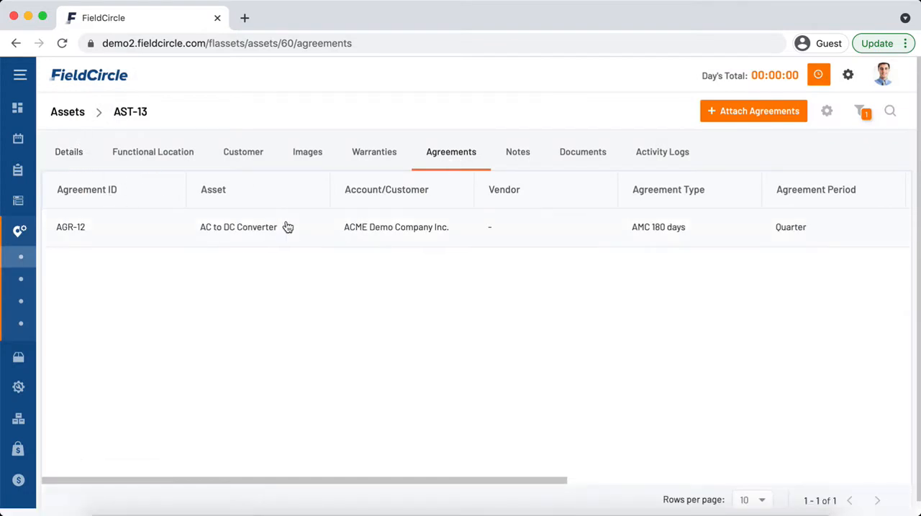
{"action": "left_click", "coordinate": [287, 227]}
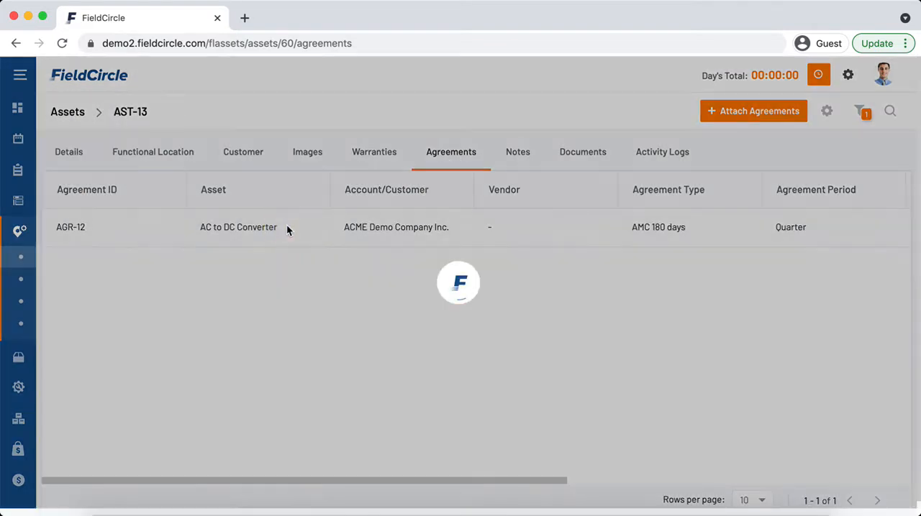
{"action": "scroll", "coordinate": [537, 300], "scroll_direction": "down", "scroll_amount": 5}
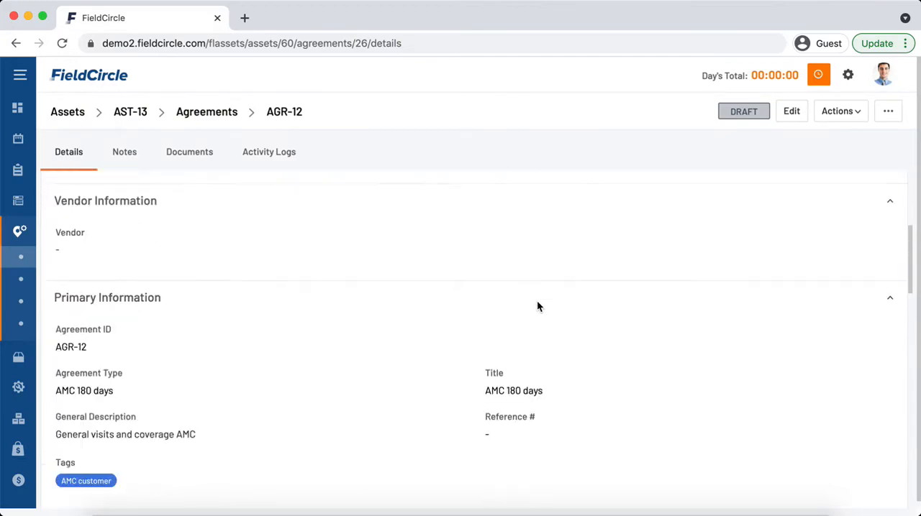
{"action": "scroll", "coordinate": [536, 298], "scroll_direction": "down", "scroll_amount": 12}
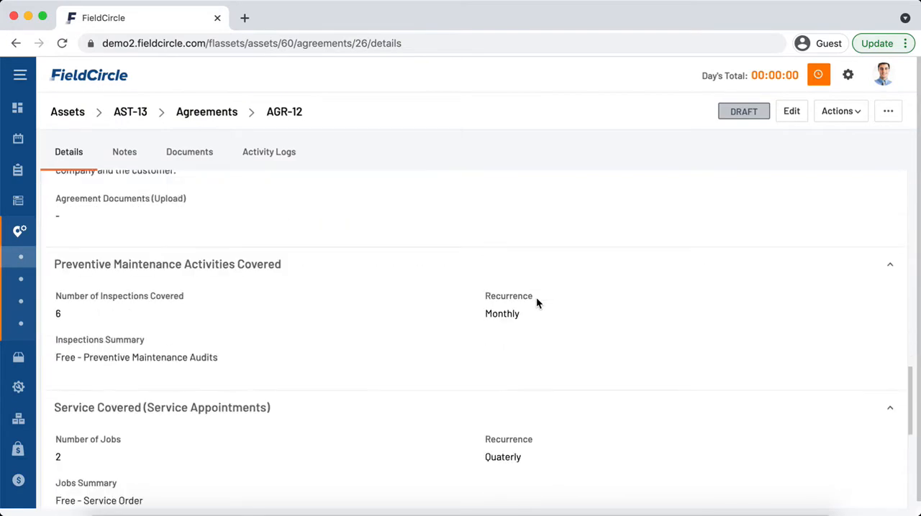
{"action": "scroll", "coordinate": [535, 297], "scroll_direction": "down", "scroll_amount": 5}
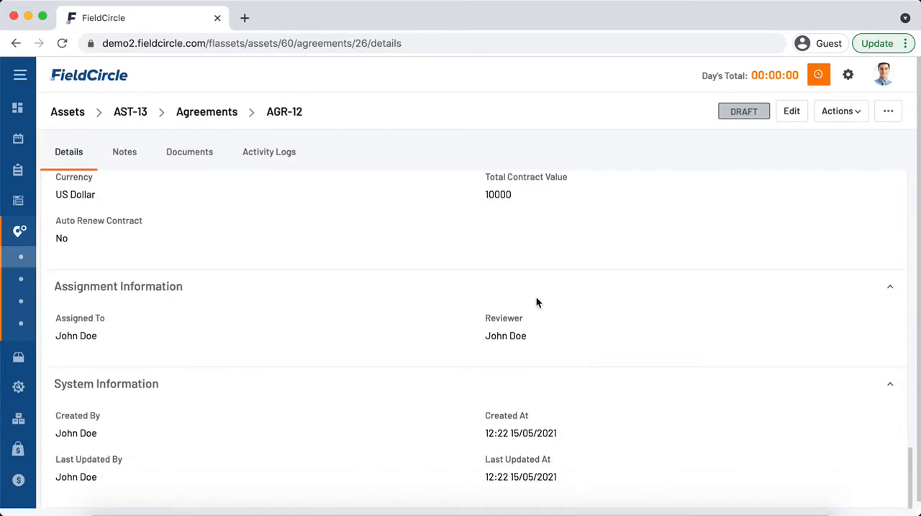
- Go to the work orders list and open the Inspection and Repair order for the Omega 1.71 - 2 asset
{"action": "left_click", "coordinate": [78, 173]}
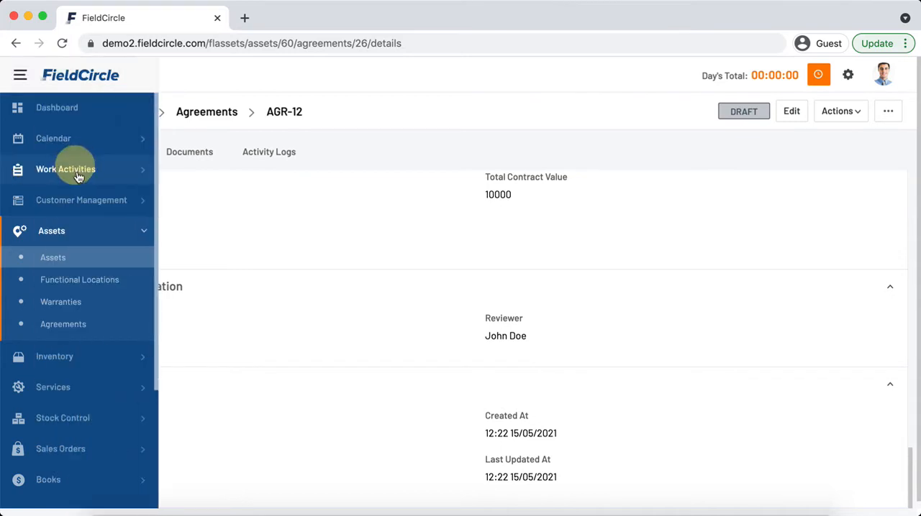
{"action": "left_click", "coordinate": [78, 197]}
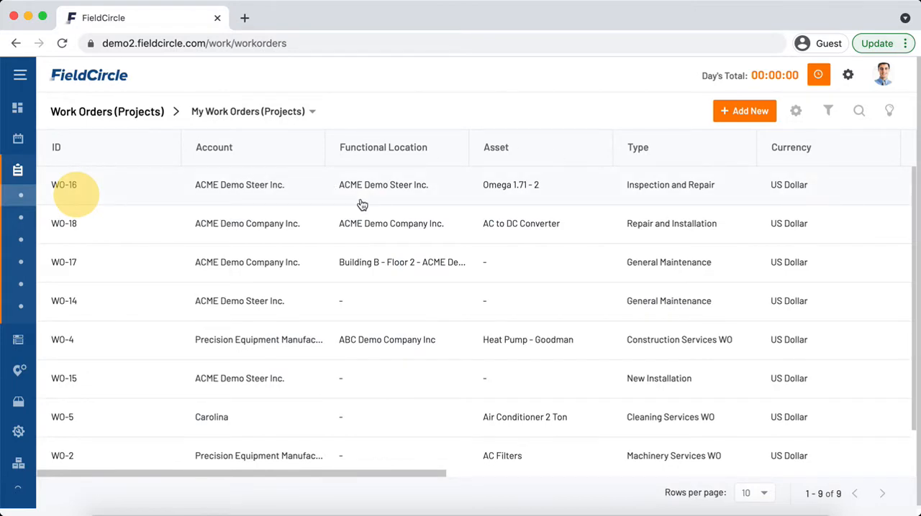
{"action": "left_click", "coordinate": [412, 198]}
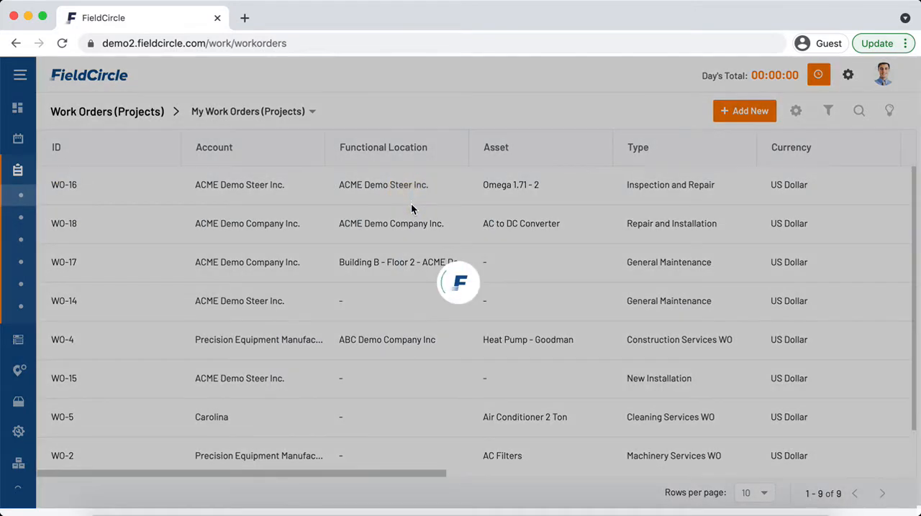
- Examine the work order's asset, service location, linked agreement and work order information
{"action": "scroll", "coordinate": [414, 238], "scroll_direction": "down", "scroll_amount": 5}
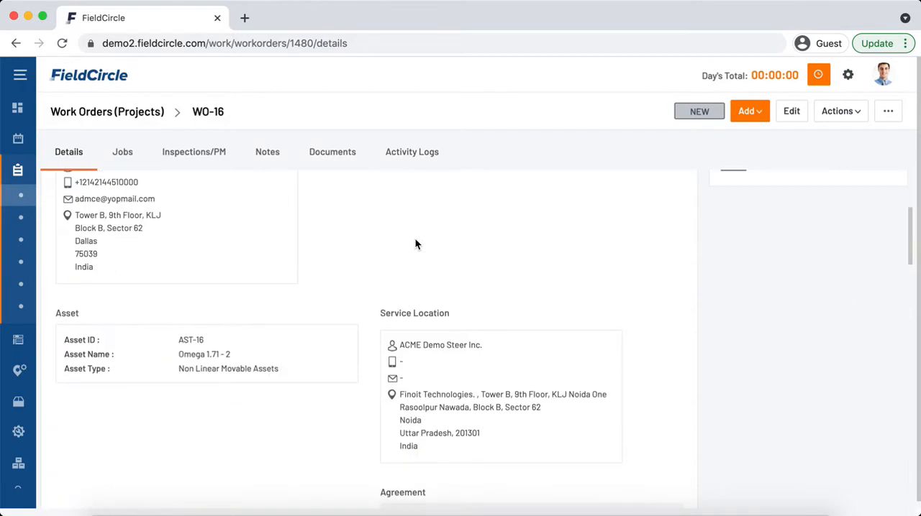
{"action": "scroll", "coordinate": [416, 243], "scroll_direction": "down", "scroll_amount": 4}
{"action": "scroll", "coordinate": [415, 243], "scroll_direction": "up", "scroll_amount": 2}
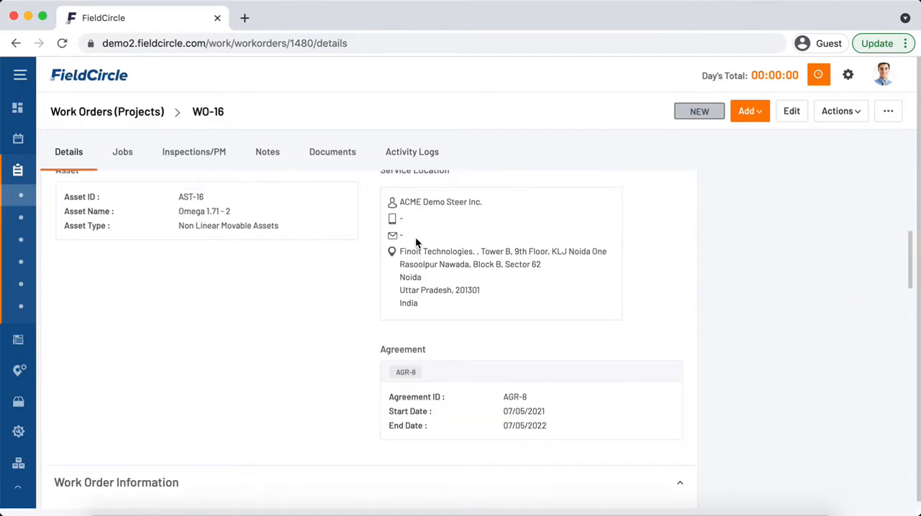
{"action": "scroll", "coordinate": [345, 229], "scroll_direction": "up", "scroll_amount": 3}
{"action": "scroll", "coordinate": [361, 237], "scroll_direction": "down", "scroll_amount": 2}
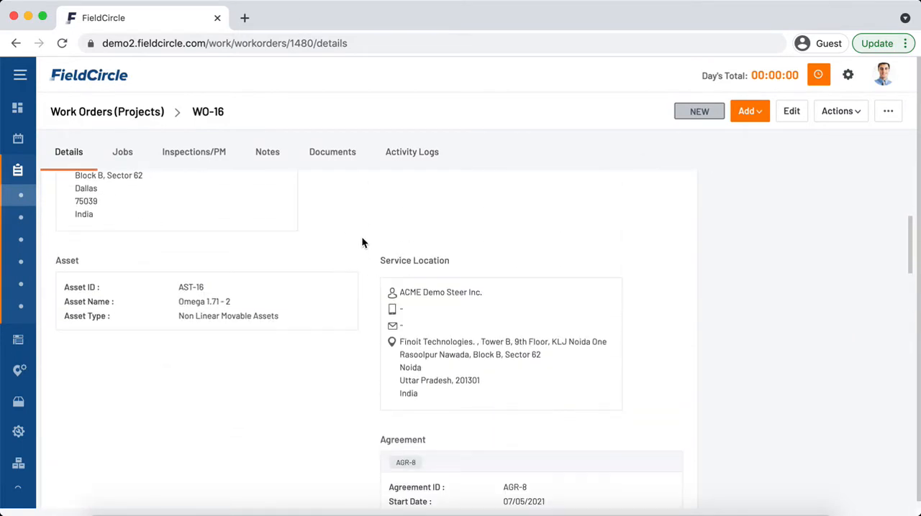
{"action": "scroll", "coordinate": [361, 243], "scroll_direction": "down", "scroll_amount": 2}
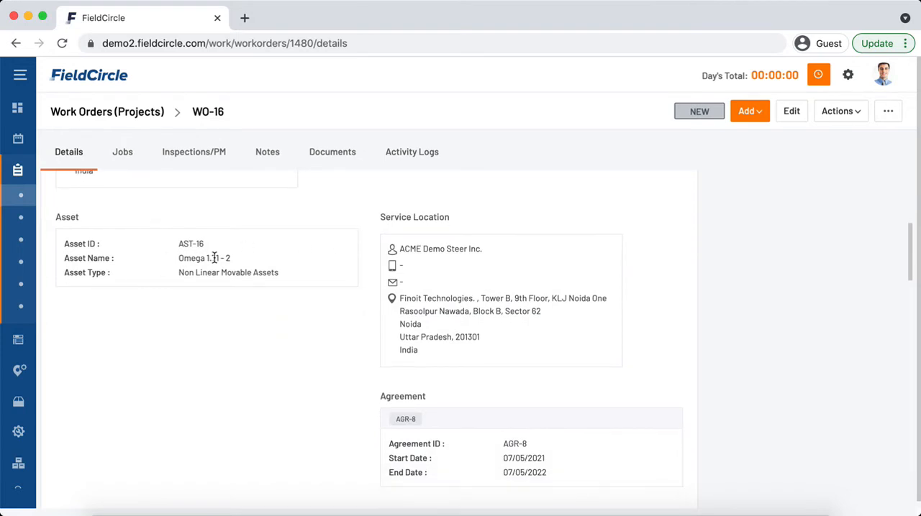
{"action": "scroll", "coordinate": [214, 258], "scroll_direction": "down", "scroll_amount": 3}
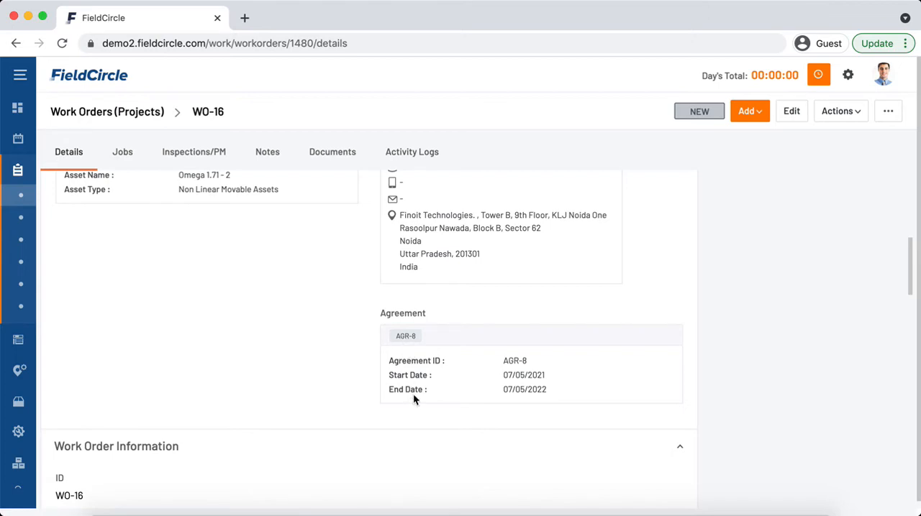
{"action": "scroll", "coordinate": [415, 394], "scroll_direction": "down", "scroll_amount": 1}
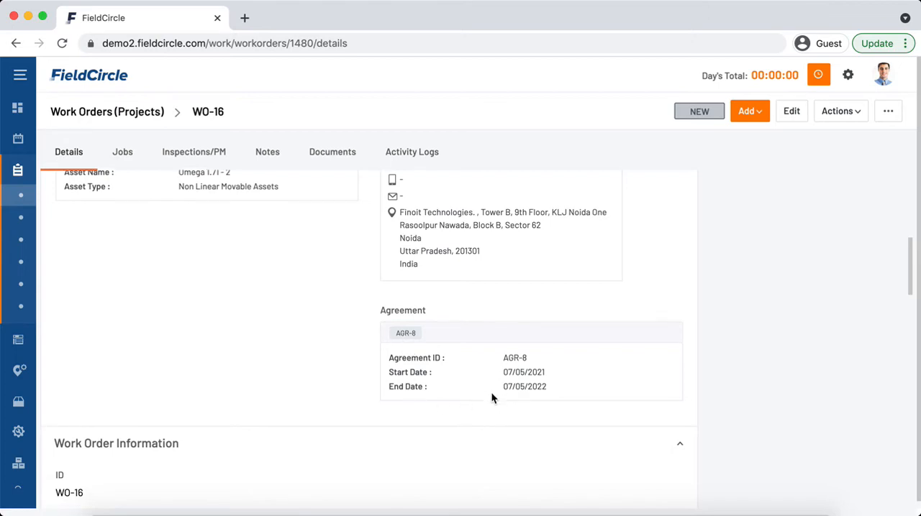
{"action": "scroll", "coordinate": [491, 395], "scroll_direction": "down", "scroll_amount": 5}
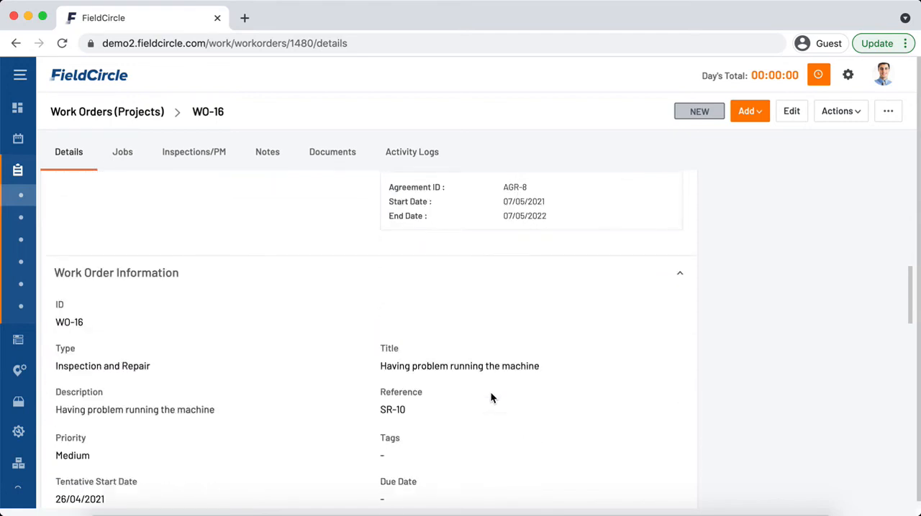
{"action": "scroll", "coordinate": [491, 398], "scroll_direction": "down", "scroll_amount": 1}
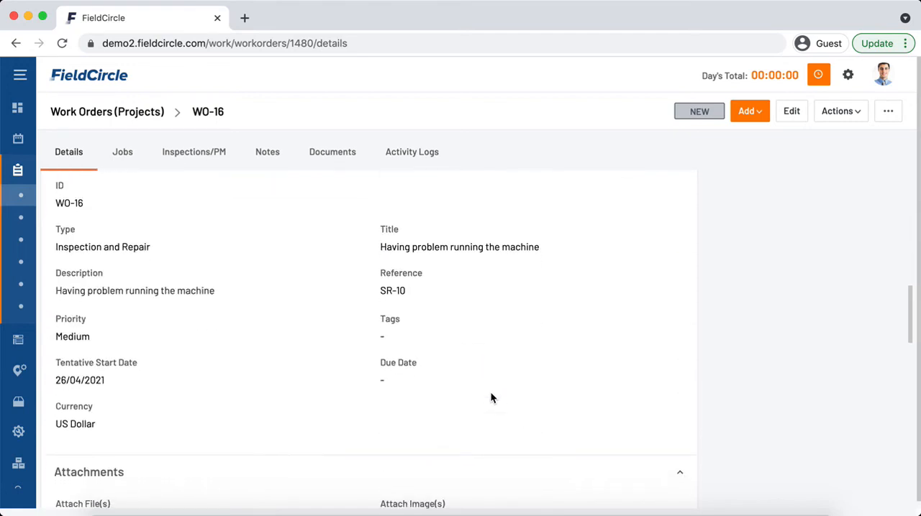
{"action": "scroll", "coordinate": [489, 394], "scroll_direction": "down", "scroll_amount": 2}
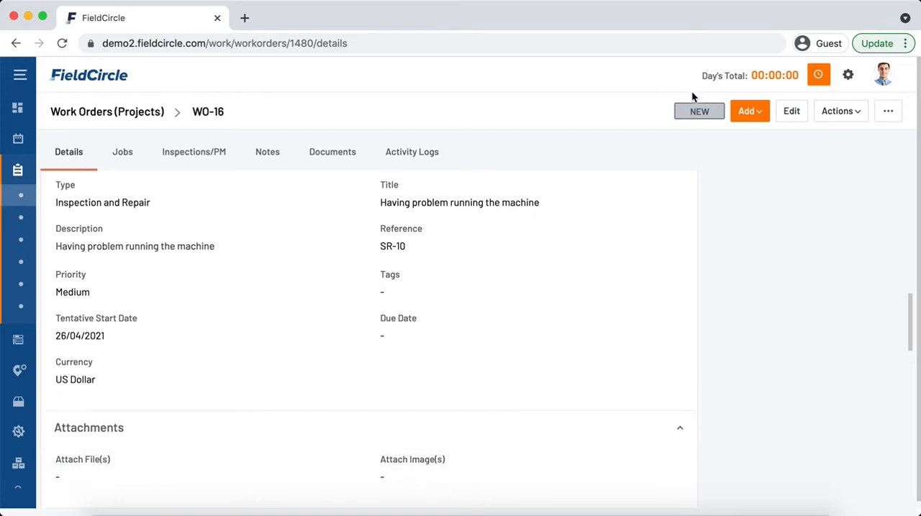
- Start a new work order with ACME Demo Company Inc. as both the account and the functional location
{"action": "left_click", "coordinate": [745, 115]}
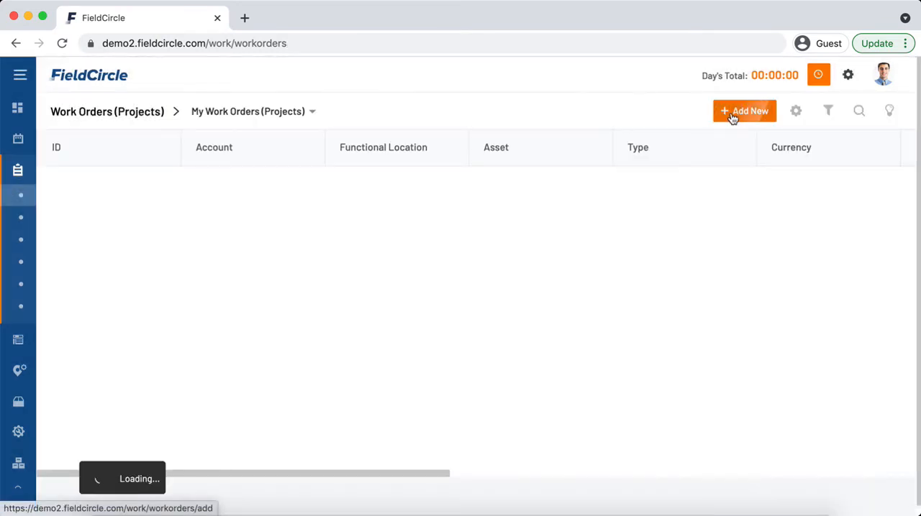
{"action": "left_click", "coordinate": [731, 115]}
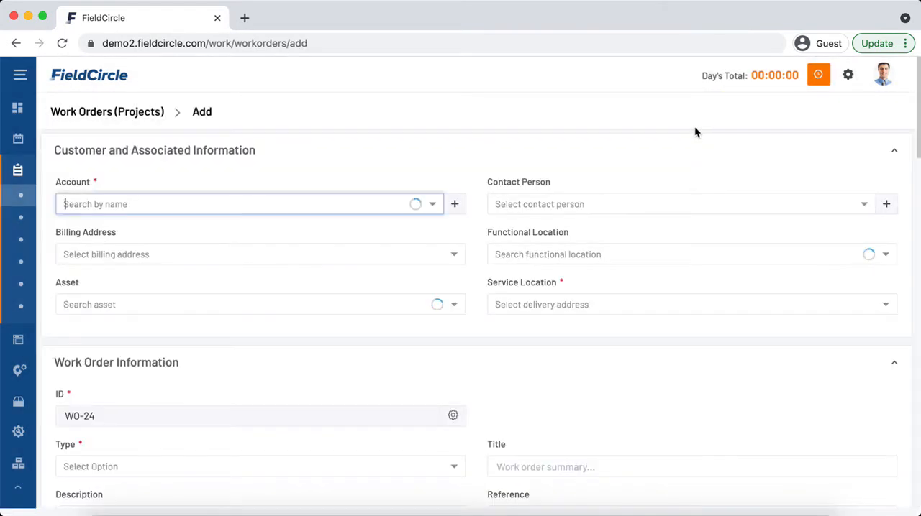
{"action": "scroll", "coordinate": [546, 277], "scroll_direction": "down", "scroll_amount": 1}
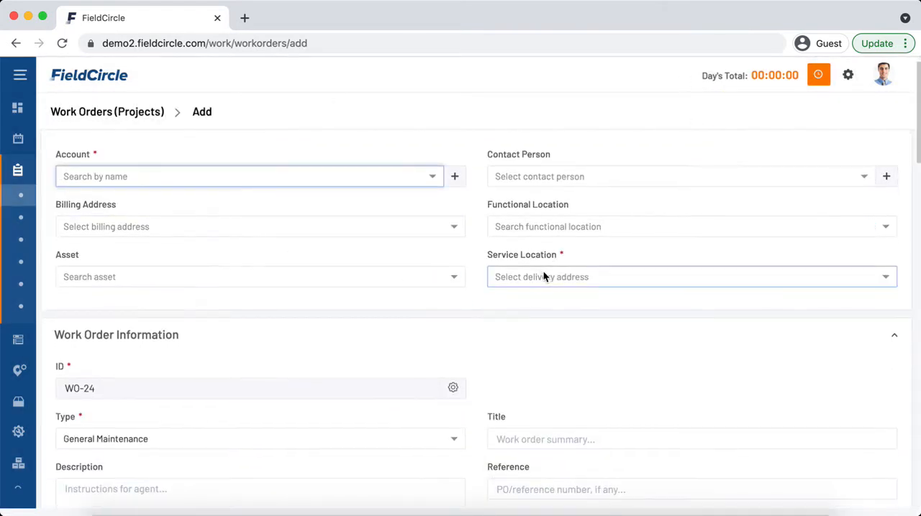
{"action": "left_click", "coordinate": [379, 184]}
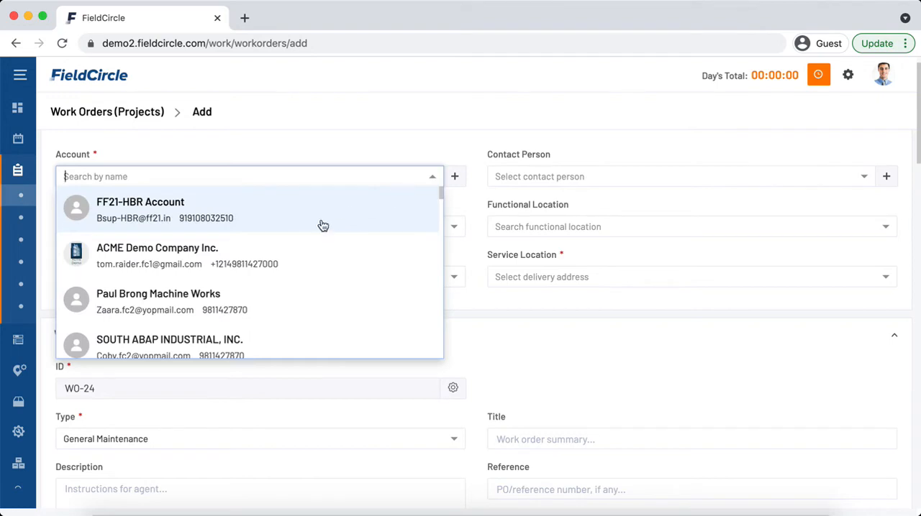
{"action": "left_click", "coordinate": [310, 259]}
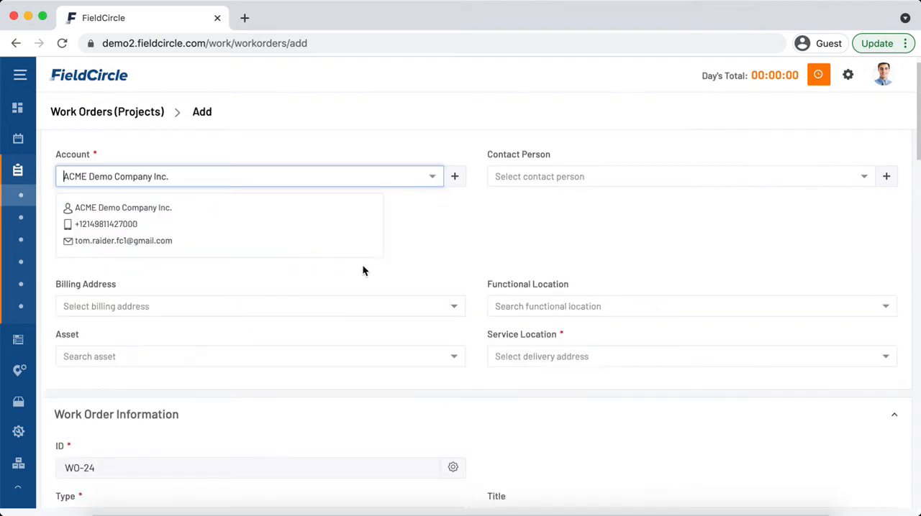
{"action": "left_click", "coordinate": [594, 308]}
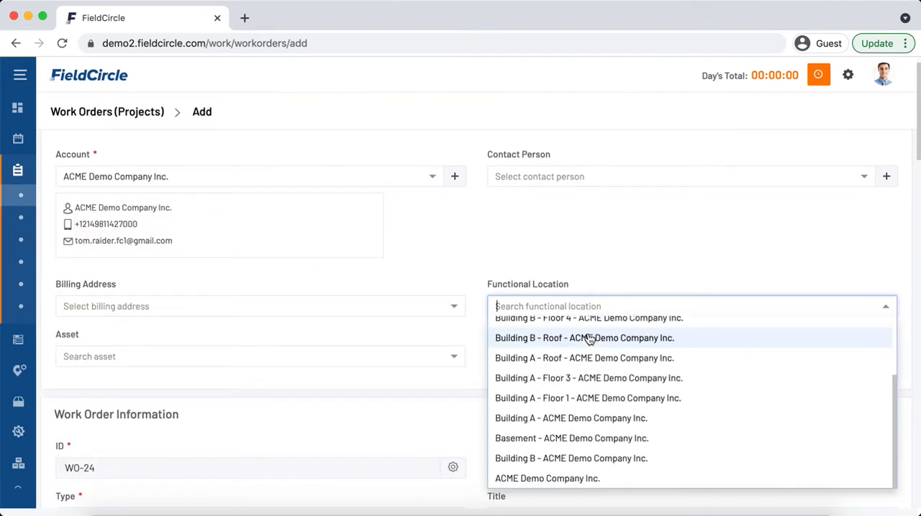
{"action": "left_click", "coordinate": [591, 479]}
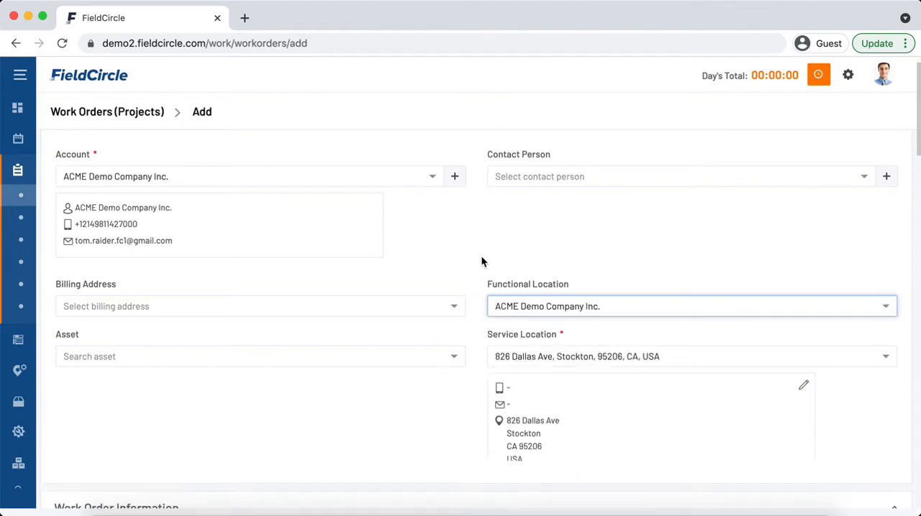
- Set the new work order's asset to Solar Panels
{"action": "scroll", "coordinate": [486, 263], "scroll_direction": "down", "scroll_amount": 3}
{"action": "left_click", "coordinate": [363, 203]}
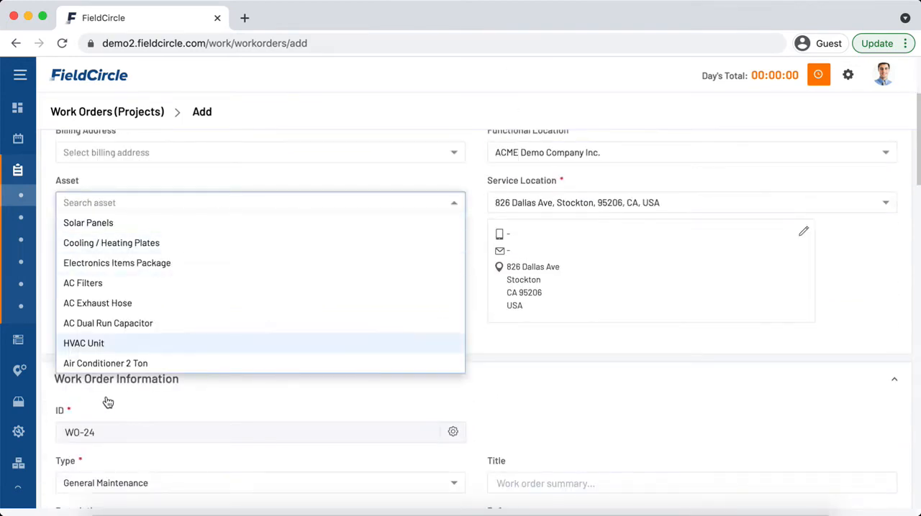
{"action": "left_click", "coordinate": [123, 223]}
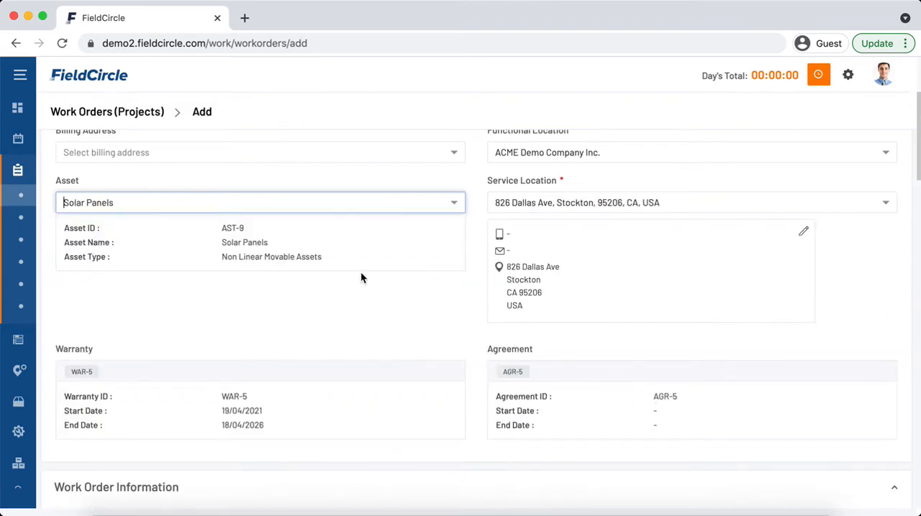
- Set the new work order's asset to HVAC Unit and review its linked warranty and agreement
{"action": "left_click", "coordinate": [392, 204]}
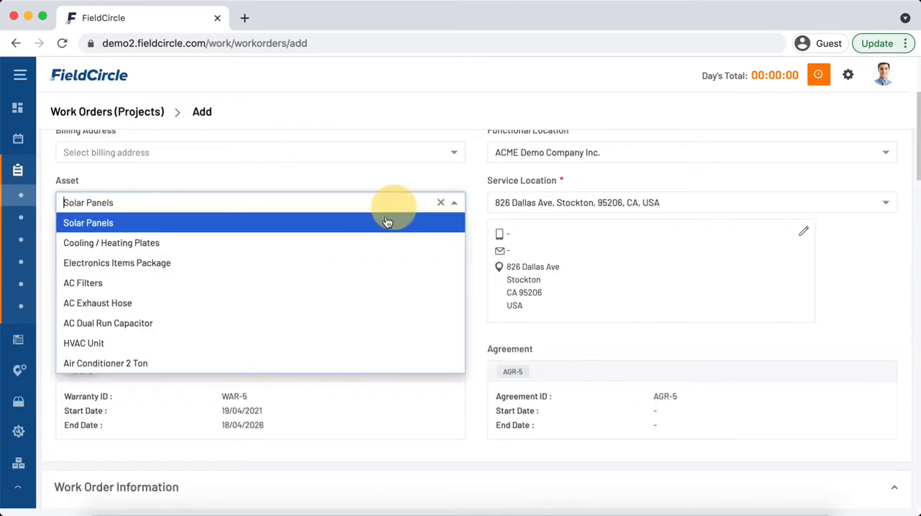
{"action": "left_click", "coordinate": [164, 343]}
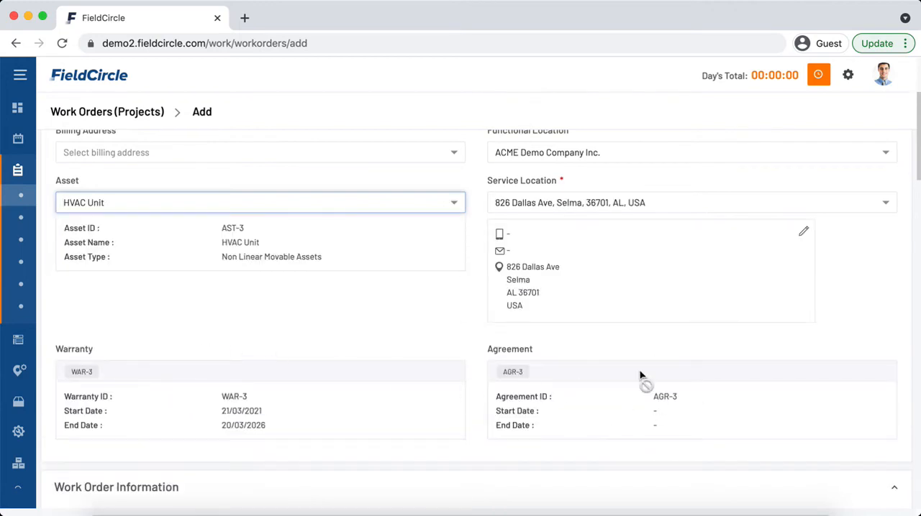
{"action": "scroll", "coordinate": [692, 392], "scroll_direction": "down", "scroll_amount": 1}
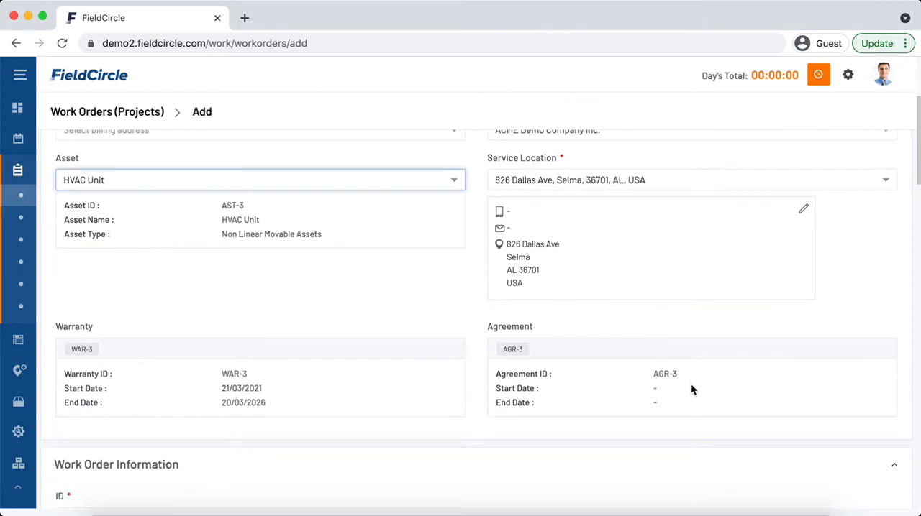
{"action": "scroll", "coordinate": [691, 389], "scroll_direction": "down", "scroll_amount": 2}
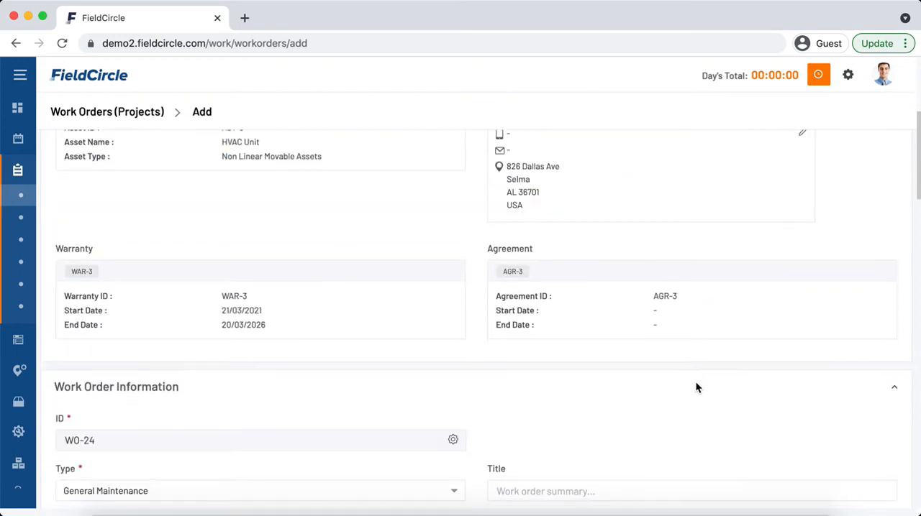
{"action": "scroll", "coordinate": [280, 345], "scroll_direction": "up", "scroll_amount": 8}
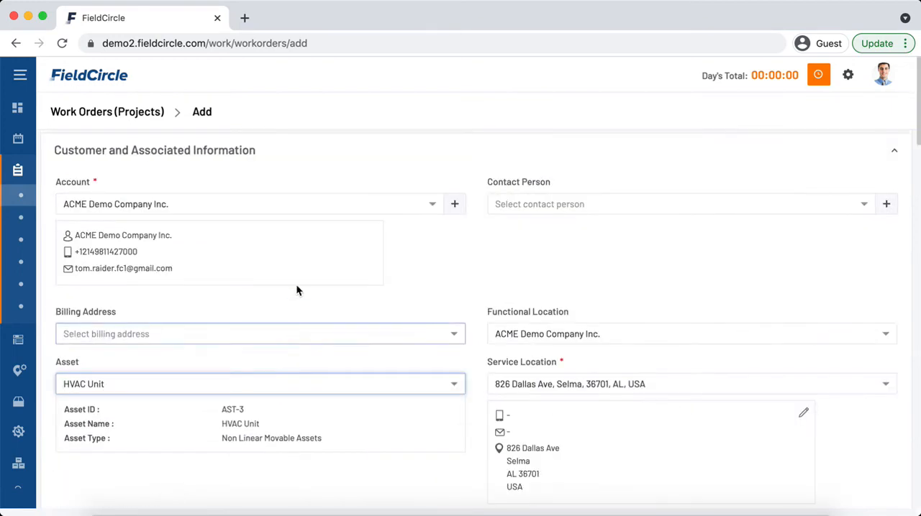
- Change the new work order's account to TST Specialty Vehicles, Inc
{"action": "mouse_move", "coordinate": [11, 189]}
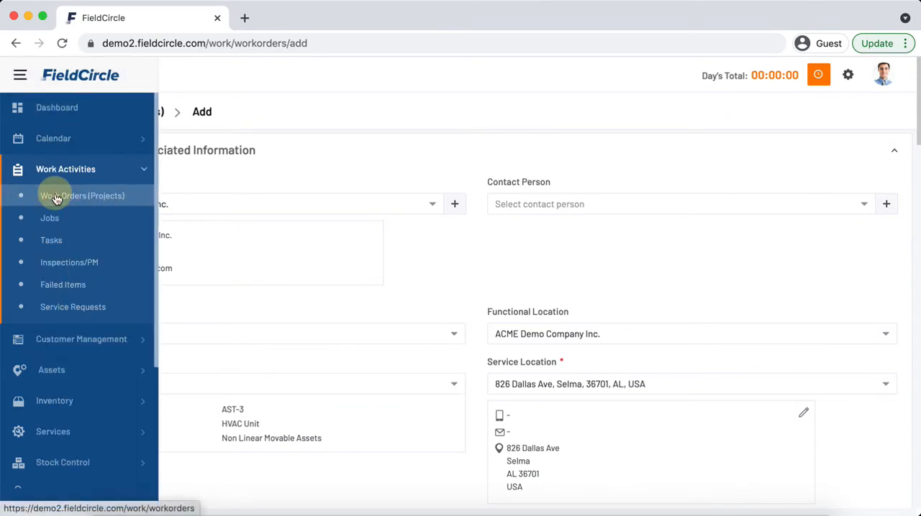
{"action": "left_click", "coordinate": [57, 195]}
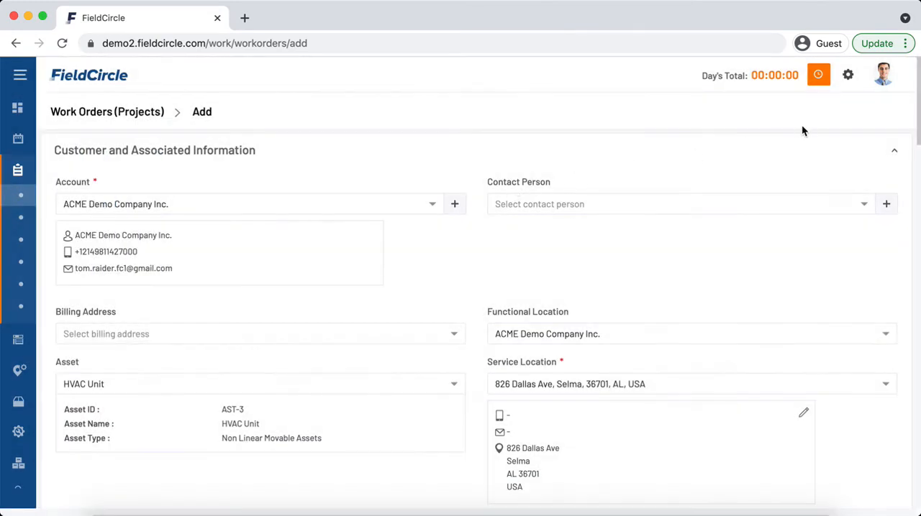
{"action": "left_click", "coordinate": [422, 207]}
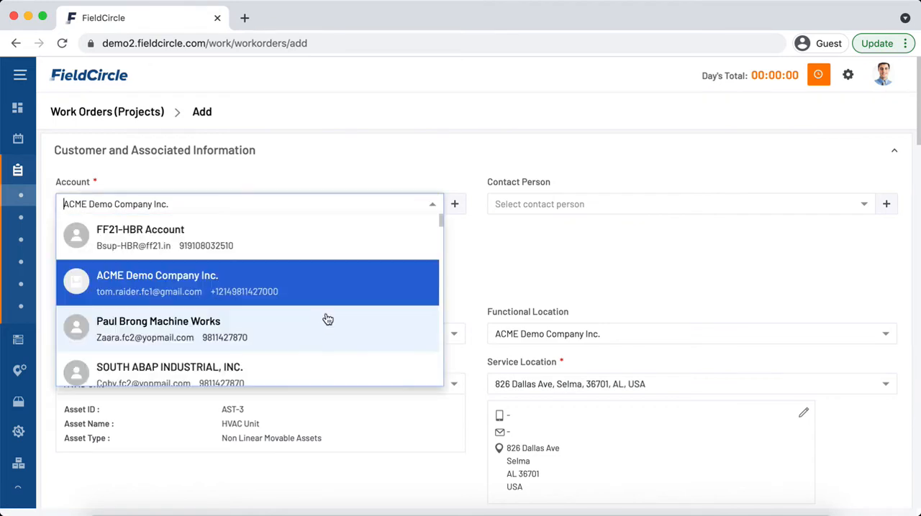
{"action": "scroll", "coordinate": [310, 339], "scroll_direction": "down", "scroll_amount": 1}
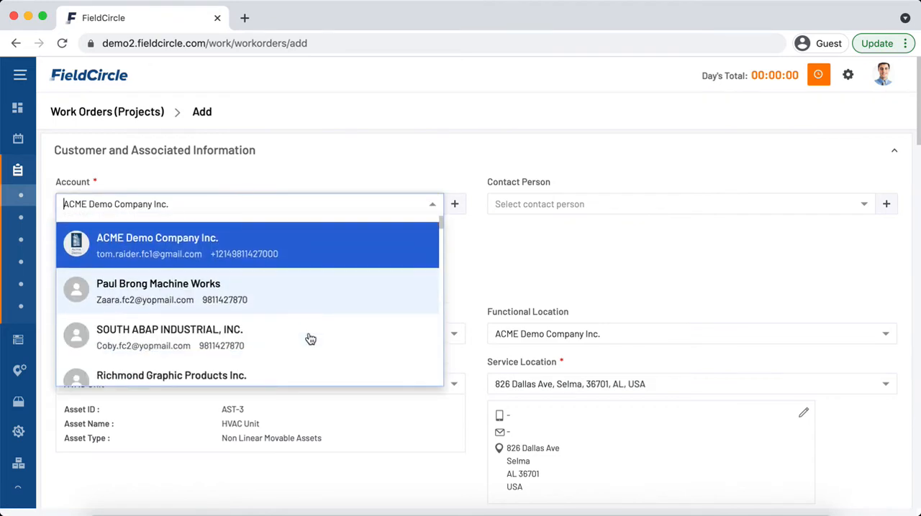
{"action": "scroll", "coordinate": [310, 339], "scroll_direction": "down", "scroll_amount": 3}
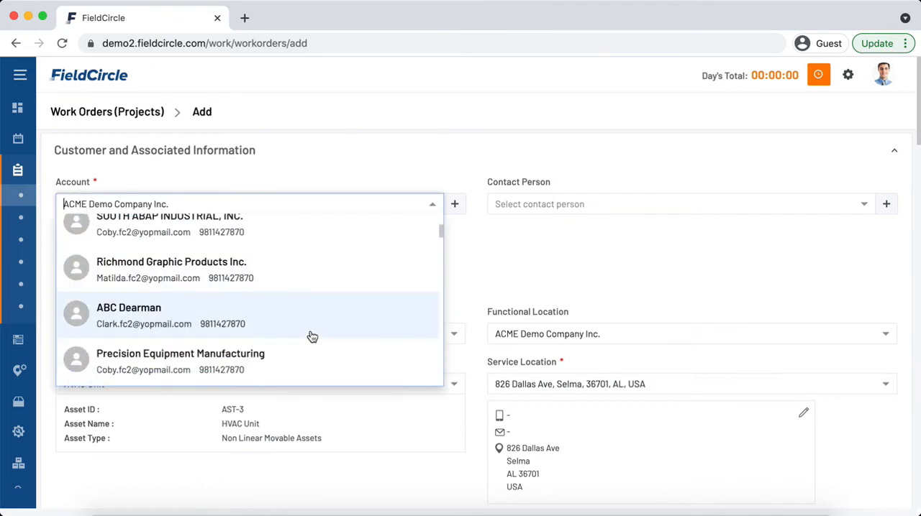
{"action": "scroll", "coordinate": [312, 337], "scroll_direction": "down", "scroll_amount": 1}
{"action": "left_click", "coordinate": [258, 340]}
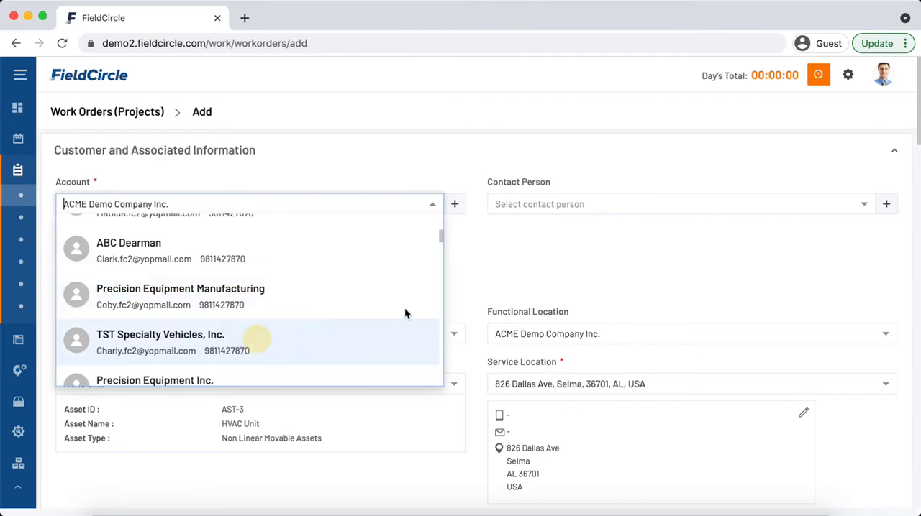
{"action": "scroll", "coordinate": [533, 278], "scroll_direction": "down", "scroll_amount": 1}
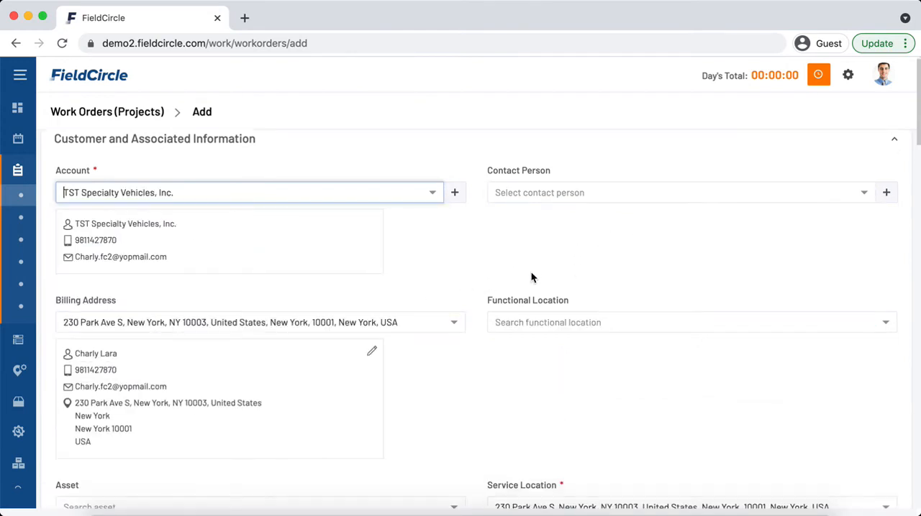
- Set the new work order's asset to Solar Plant and review its linked warranty and agreement
{"action": "scroll", "coordinate": [532, 278], "scroll_direction": "down", "scroll_amount": 3}
{"action": "left_click", "coordinate": [311, 353]}
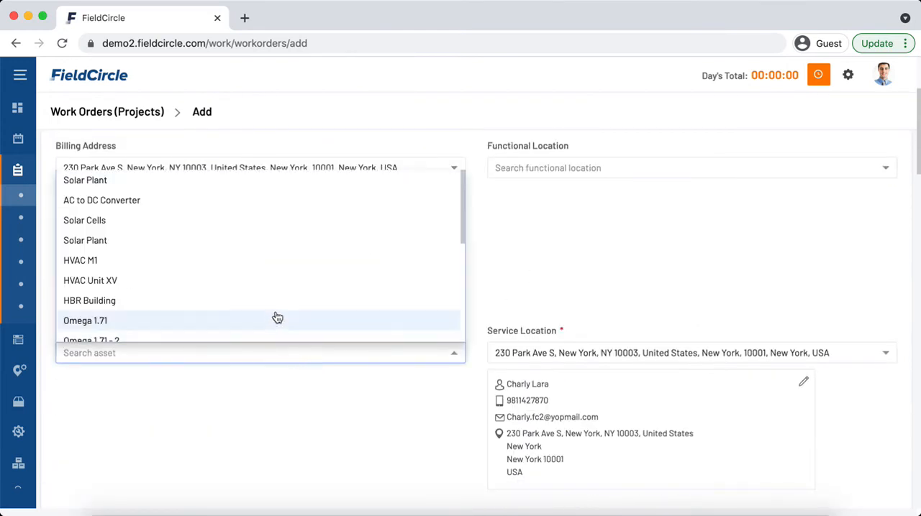
{"action": "left_click", "coordinate": [269, 243]}
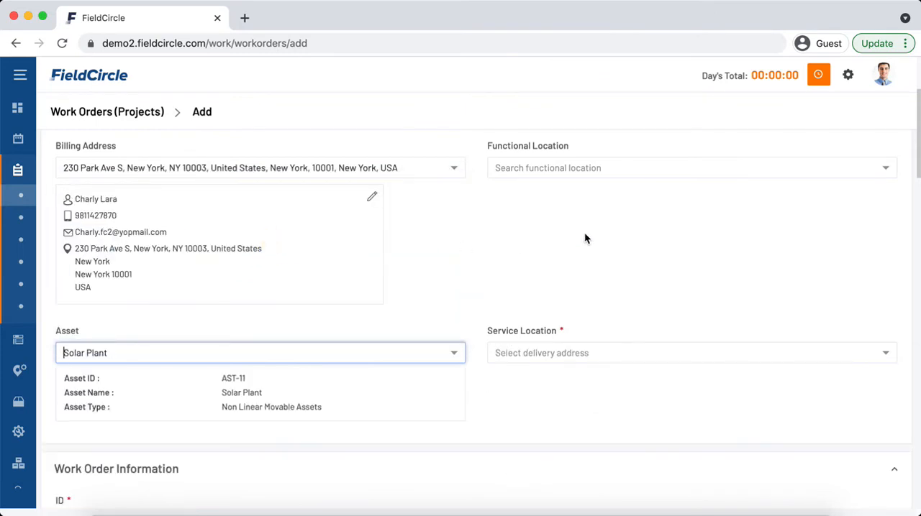
{"action": "scroll", "coordinate": [629, 245], "scroll_direction": "down", "scroll_amount": 5}
{"action": "scroll", "coordinate": [630, 245], "scroll_direction": "up", "scroll_amount": 3}
{"action": "scroll", "coordinate": [627, 260], "scroll_direction": "up", "scroll_amount": 2}
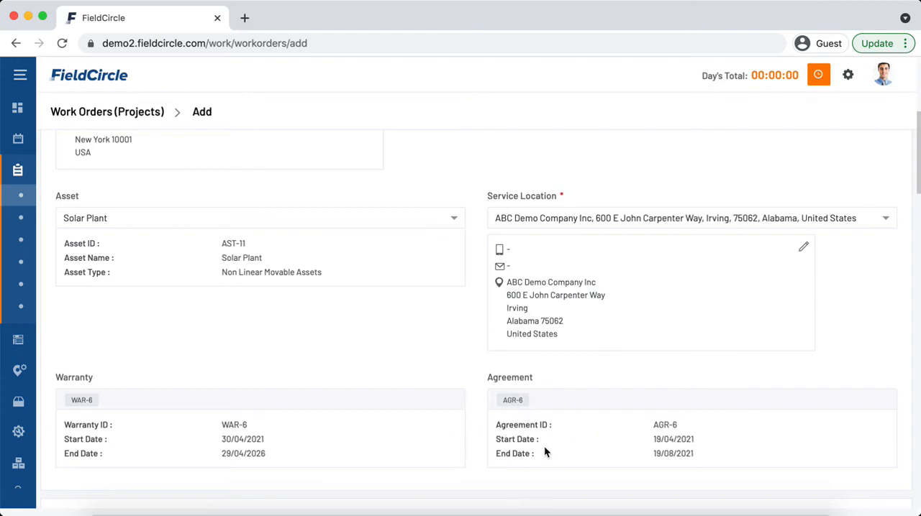
- Examine the new work order's information and attachment sections and the available billing type options
{"action": "scroll", "coordinate": [543, 446], "scroll_direction": "down", "scroll_amount": 1}
{"action": "scroll", "coordinate": [543, 443], "scroll_direction": "down", "scroll_amount": 5}
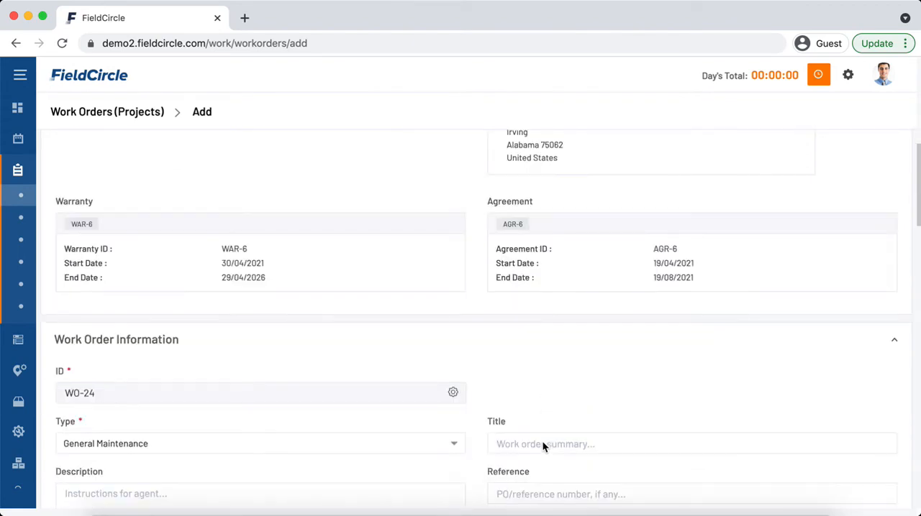
{"action": "scroll", "coordinate": [540, 439], "scroll_direction": "down", "scroll_amount": 4}
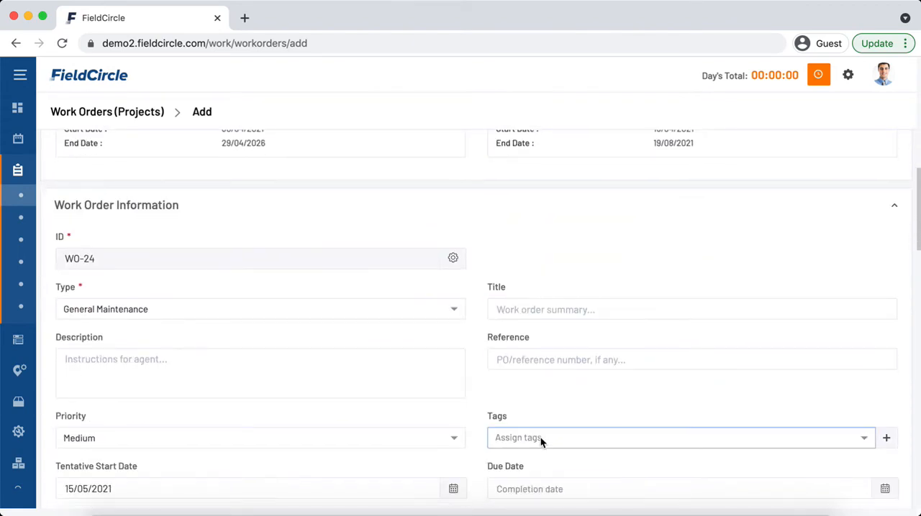
{"action": "scroll", "coordinate": [540, 439], "scroll_direction": "down", "scroll_amount": 5}
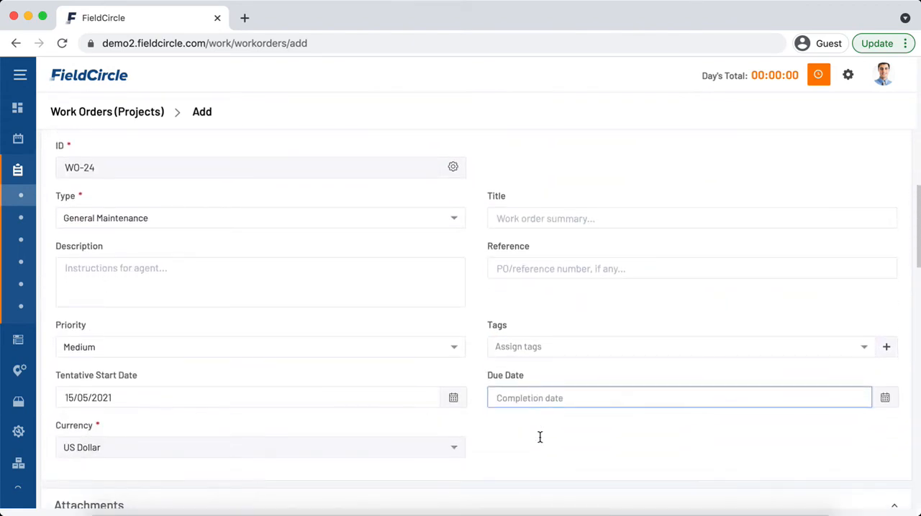
{"action": "scroll", "coordinate": [540, 435], "scroll_direction": "down", "scroll_amount": 4}
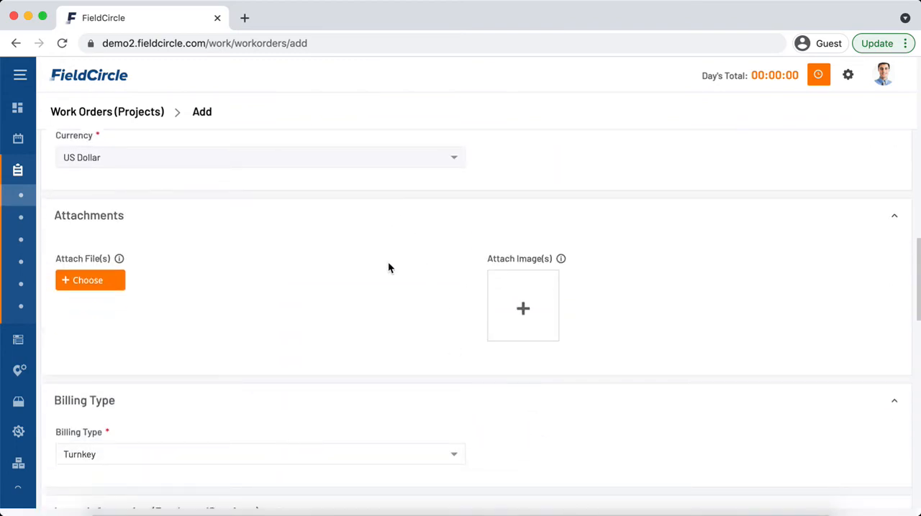
{"action": "scroll", "coordinate": [384, 310], "scroll_direction": "down", "scroll_amount": 1}
{"action": "left_click", "coordinate": [337, 442]}
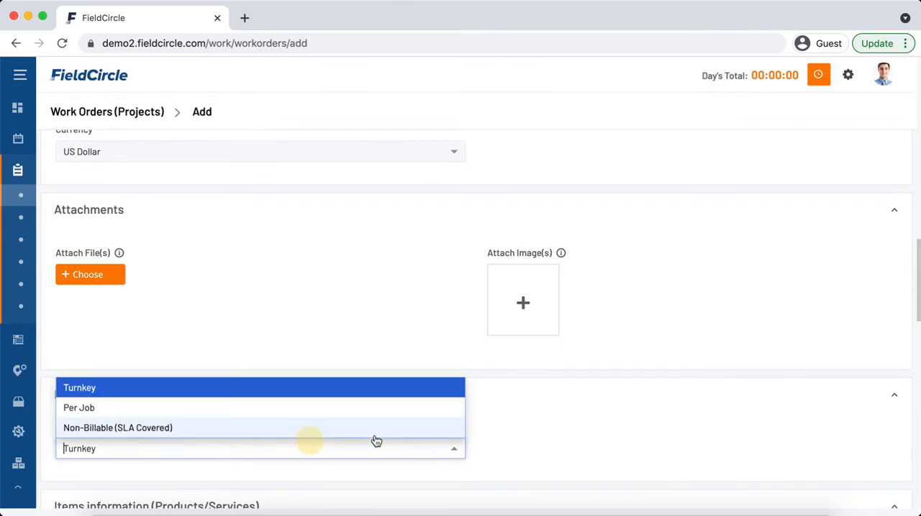
{"action": "scroll", "coordinate": [576, 406], "scroll_direction": "down", "scroll_amount": 1}
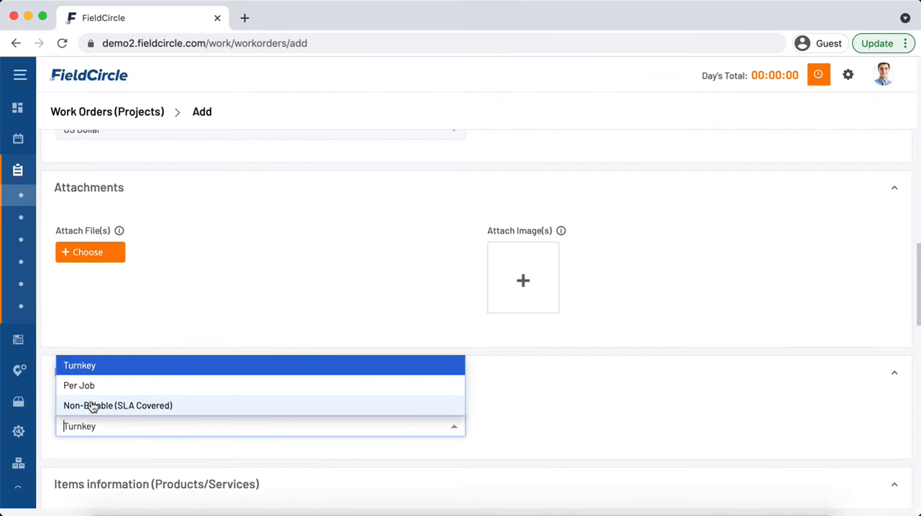
{"action": "left_click", "coordinate": [441, 302]}
- Return to the Solar Plant asset's details and recheck its linked warranty and agreement
{"action": "scroll", "coordinate": [477, 292], "scroll_direction": "up", "scroll_amount": 10}
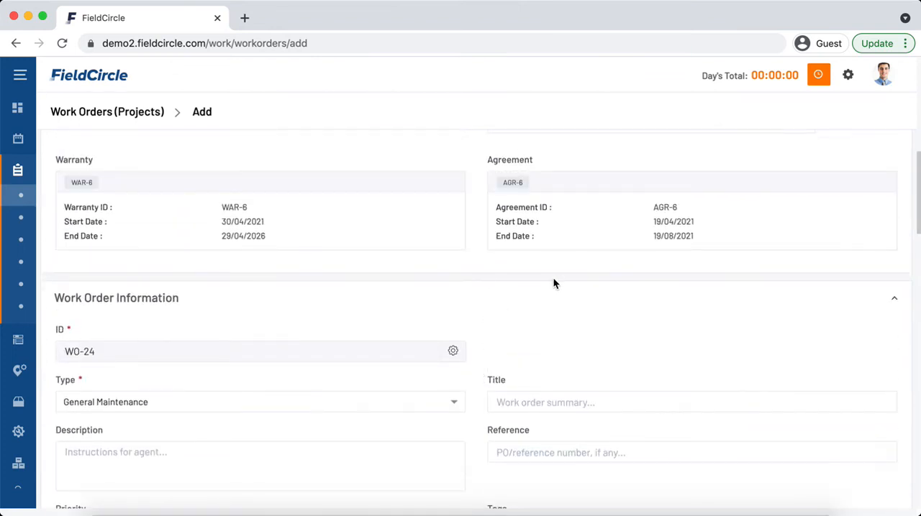
{"action": "scroll", "coordinate": [551, 281], "scroll_direction": "up", "scroll_amount": 3}
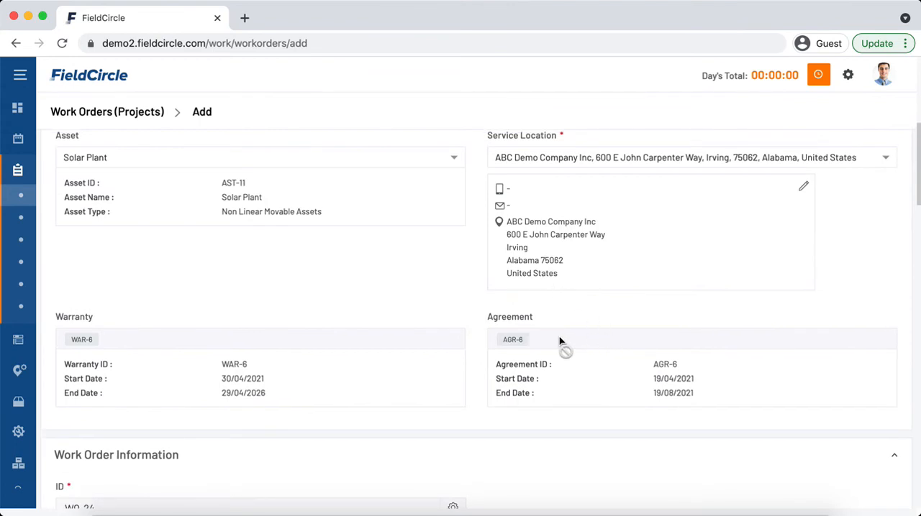
{"action": "scroll", "coordinate": [559, 344], "scroll_direction": "up", "scroll_amount": 1}
{"action": "scroll", "coordinate": [559, 338], "scroll_direction": "up", "scroll_amount": 2}
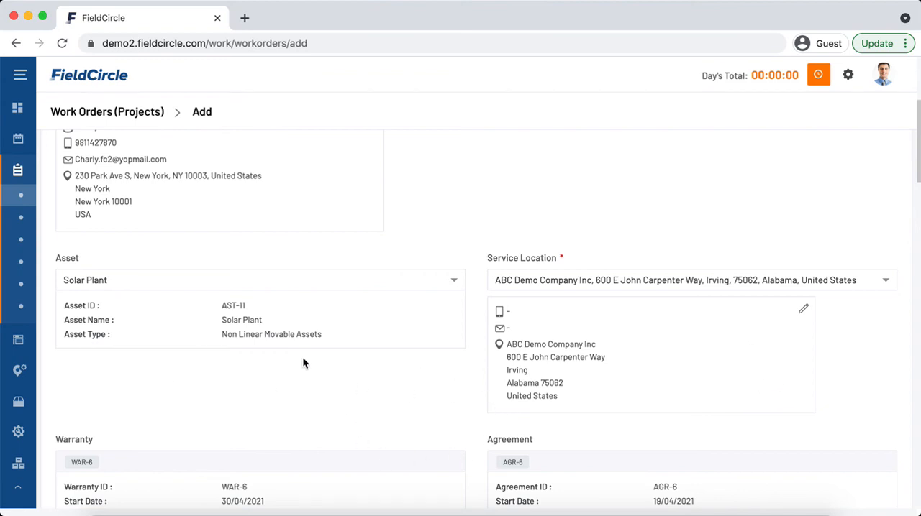
- Switch to the Inspections/PM records and start a new inspection
{"action": "mouse_move", "coordinate": [62, 263]}
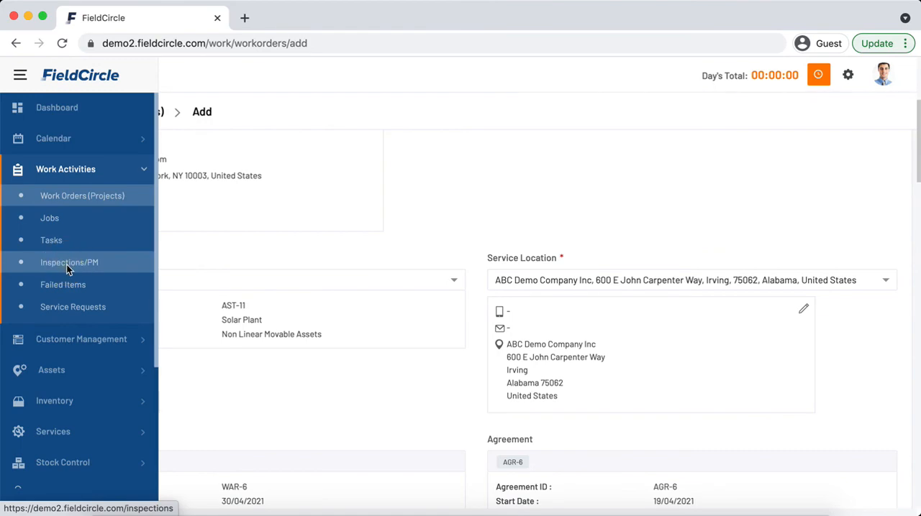
{"action": "left_click", "coordinate": [66, 266]}
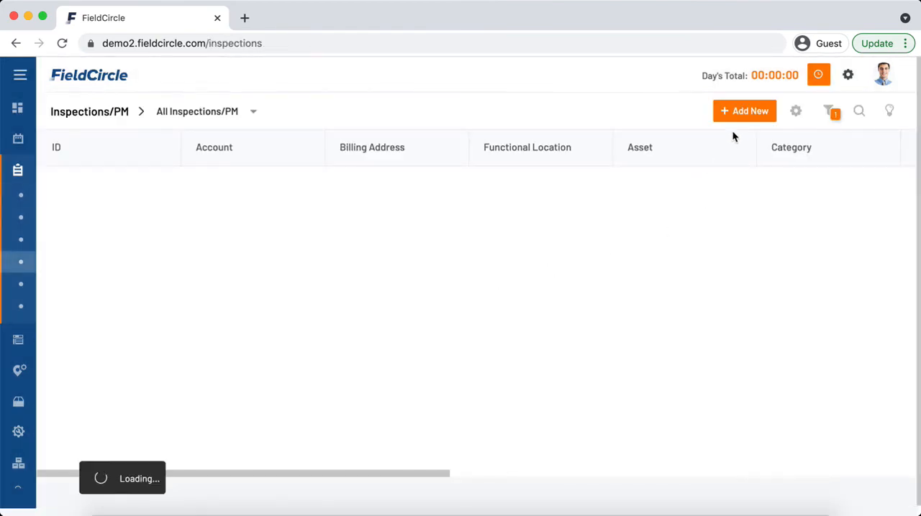
{"action": "left_click", "coordinate": [738, 115]}
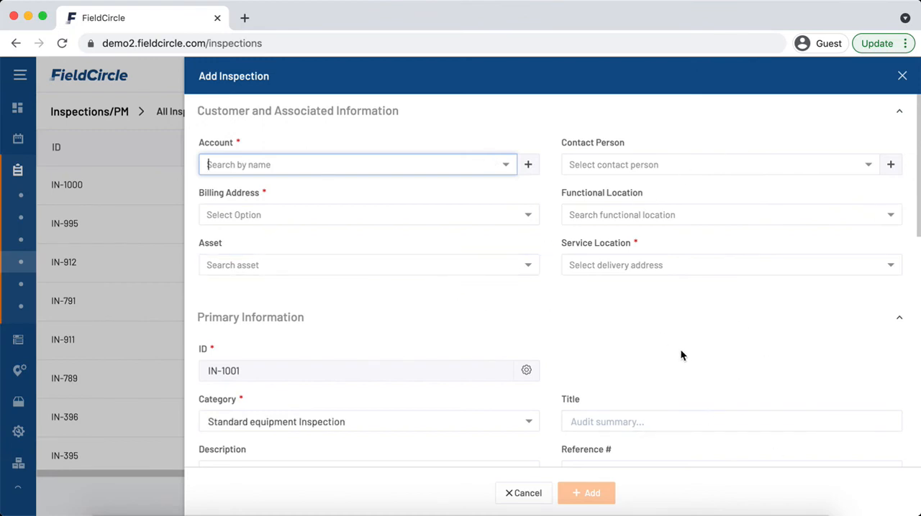
- Make the new inspection recurring and examine its repeat options and recurrence end date field
{"action": "scroll", "coordinate": [679, 348], "scroll_direction": "down", "scroll_amount": 7}
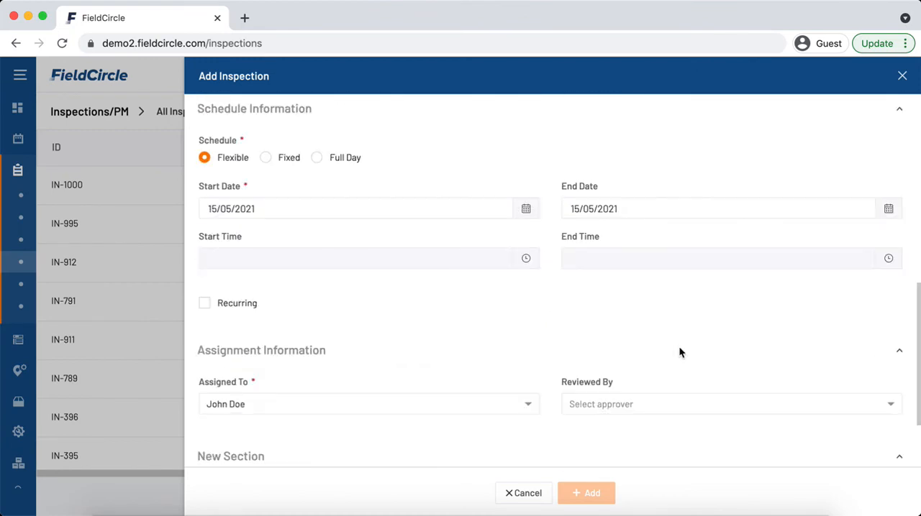
{"action": "scroll", "coordinate": [679, 348], "scroll_direction": "down", "scroll_amount": 1}
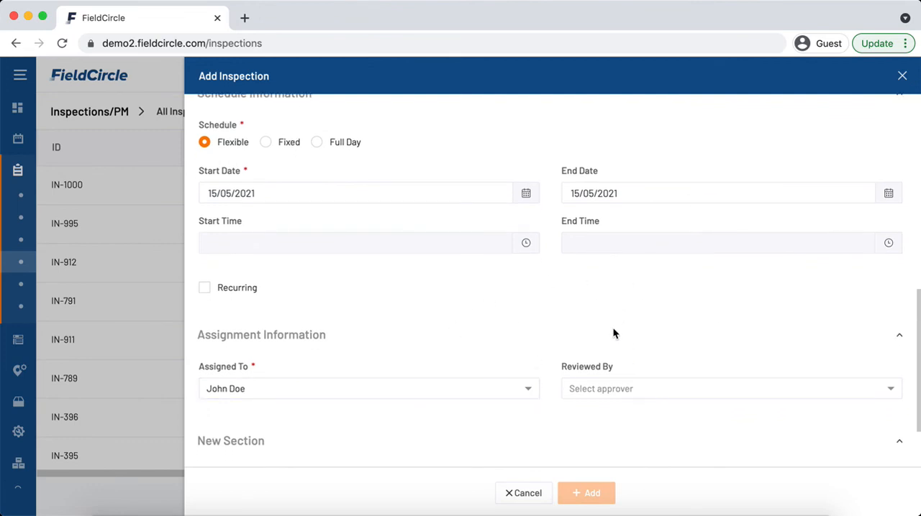
{"action": "left_click", "coordinate": [245, 289]}
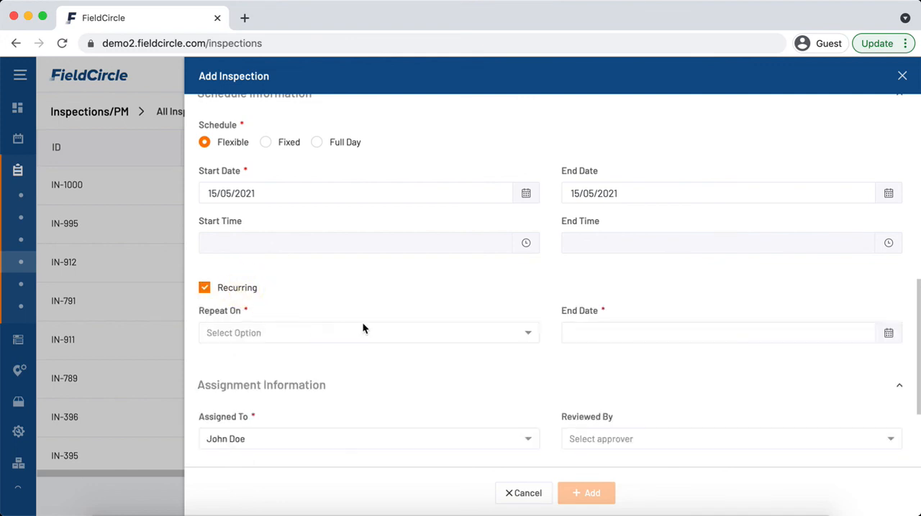
{"action": "left_click", "coordinate": [437, 332]}
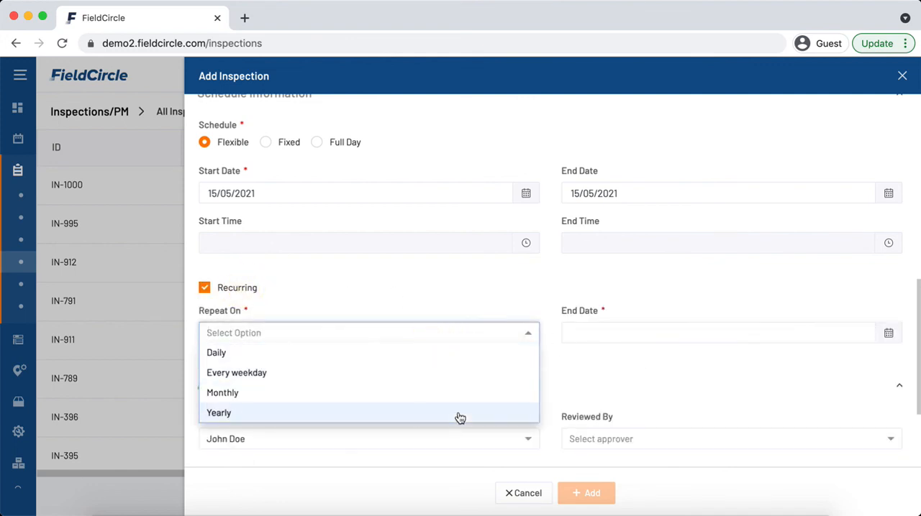
{"action": "left_click", "coordinate": [575, 372]}
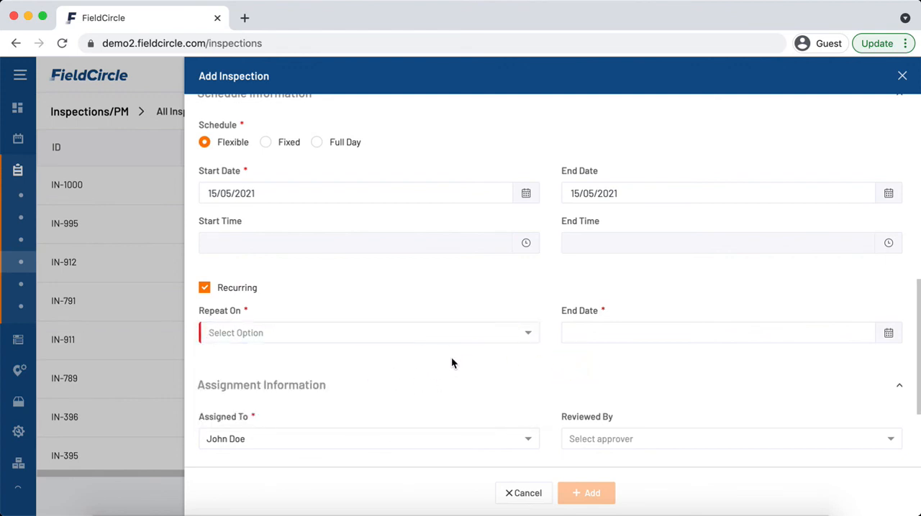
{"action": "left_click", "coordinate": [607, 340]}
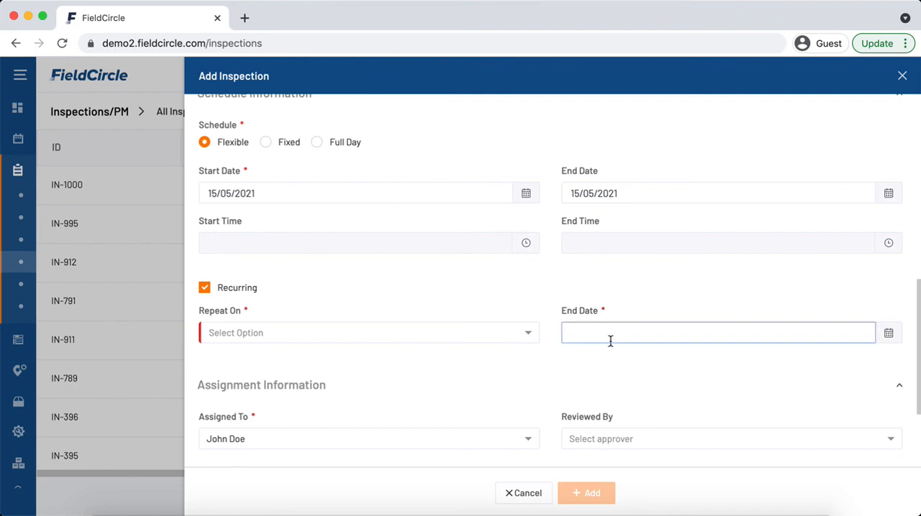